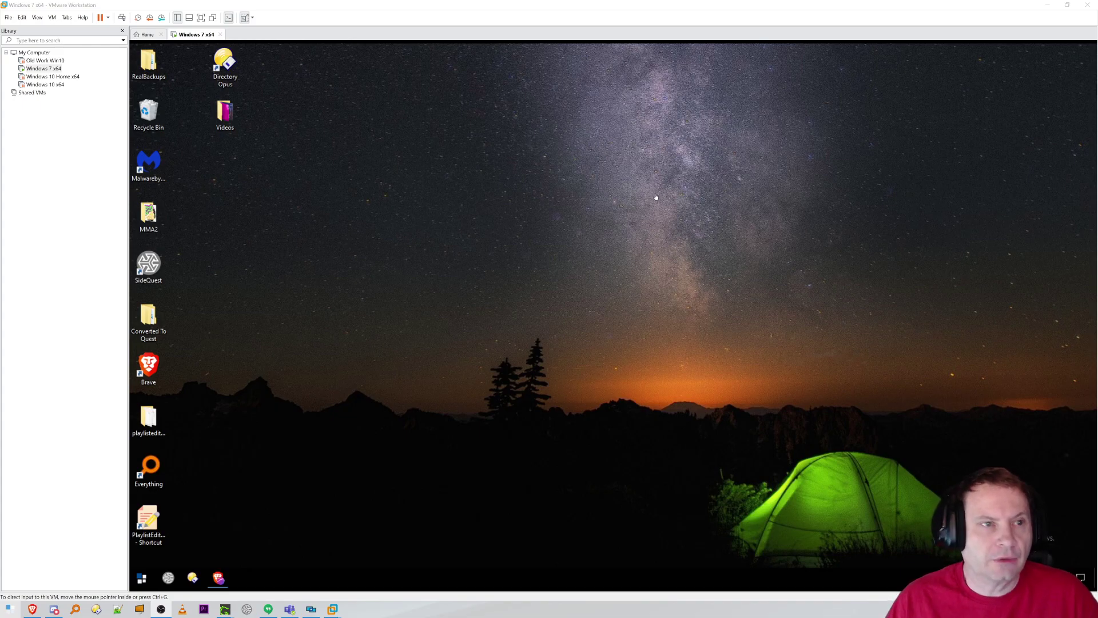
Launch Directory Opus on Converted To Quest and switch to Mixed (No Folders) flat view
{"action": "left_click", "coordinate": [558, 180]}
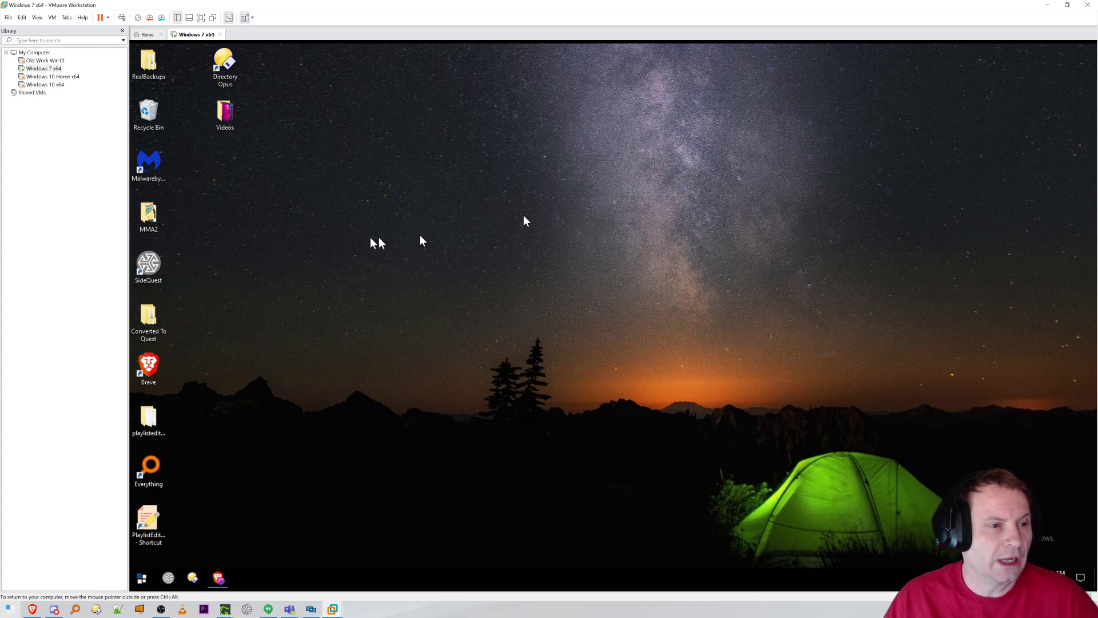
{"action": "double_click", "coordinate": [149, 317]}
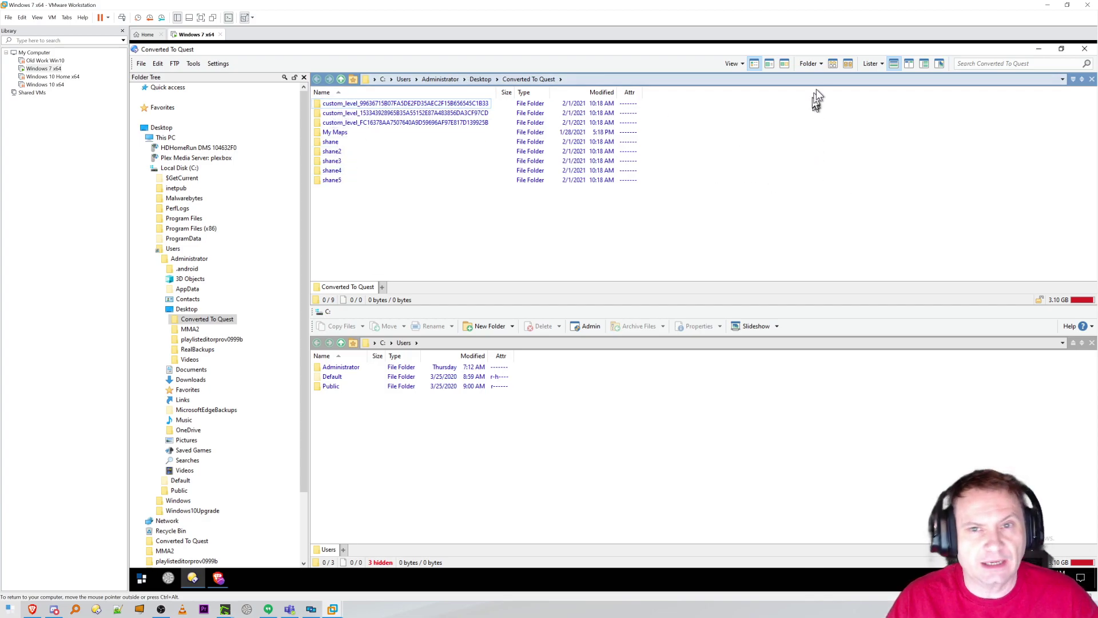
{"action": "left_click", "coordinate": [834, 65]}
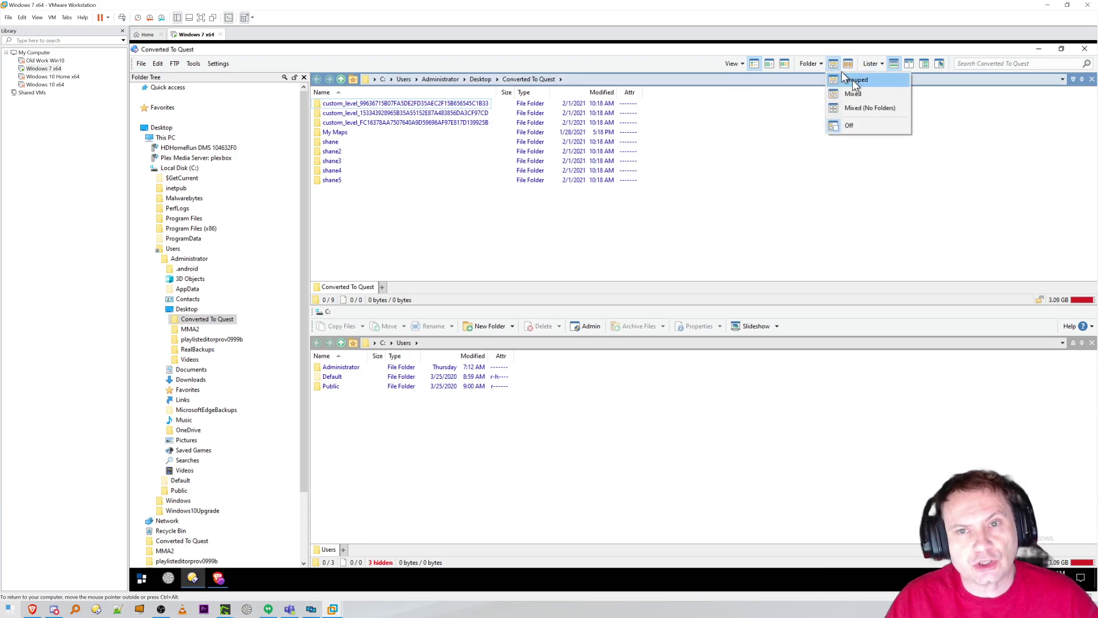
{"action": "left_click", "coordinate": [882, 109]}
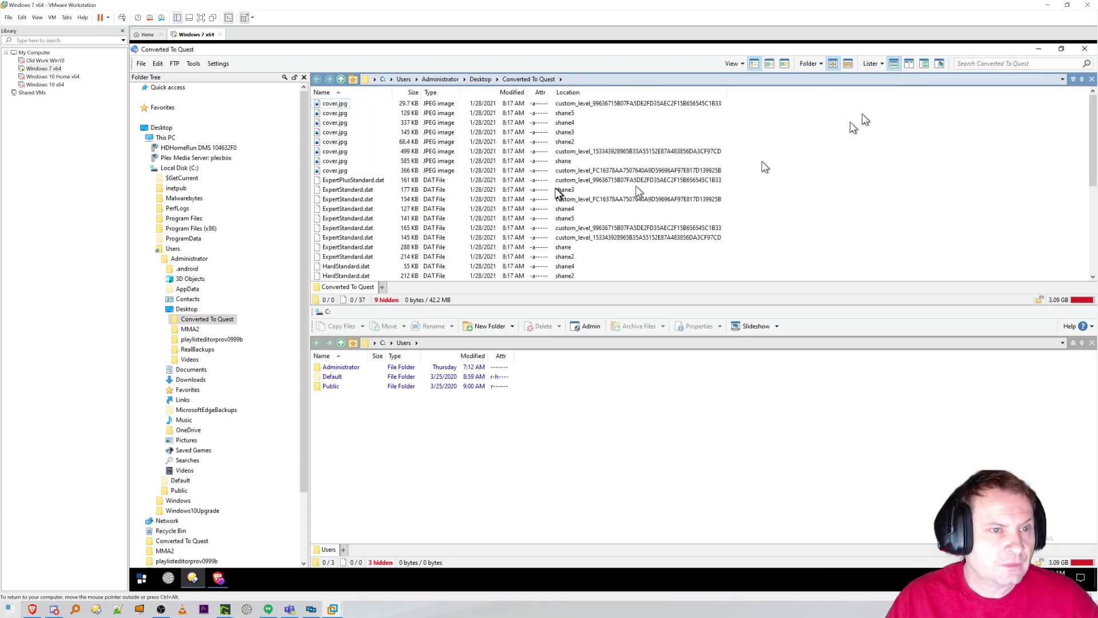
Select all eight cover.jpg files from the flattened subfolder listing
{"action": "left_click", "coordinate": [336, 104]}
{"action": "left_click", "coordinate": [341, 170], "text": "shift"}
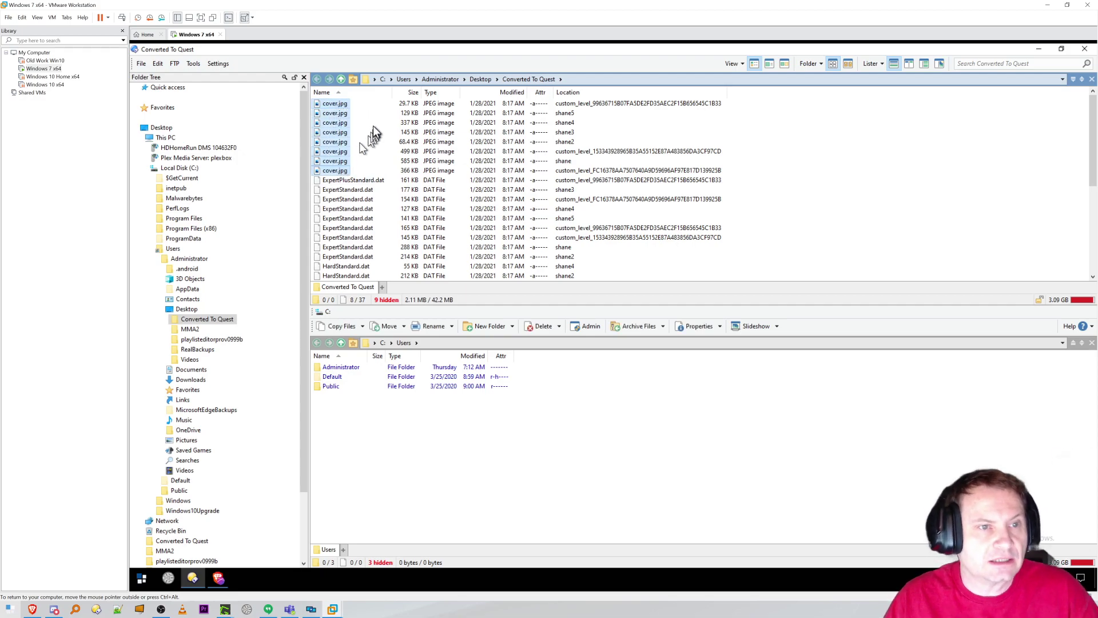
{"action": "scroll", "coordinate": [382, 129], "scroll_direction": "down", "scroll_amount": 5}
{"action": "scroll", "coordinate": [382, 129], "scroll_direction": "up", "scroll_amount": 5}
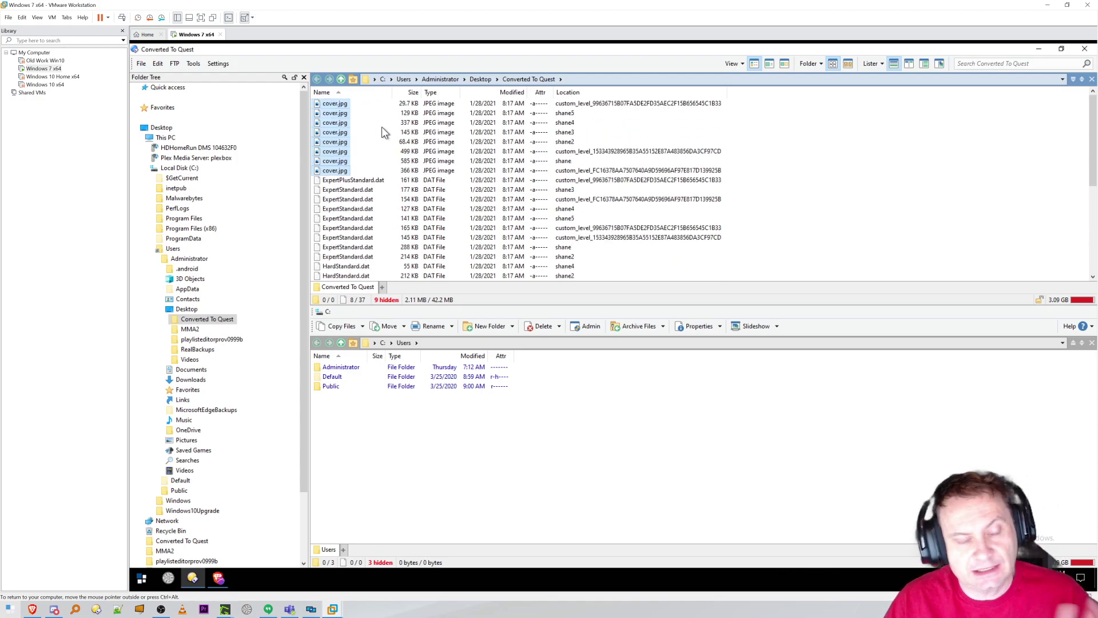
Wildcard-rename the selected files from *.jpg to *.png with extensions included, and apply
{"action": "left_click", "coordinate": [429, 326]}
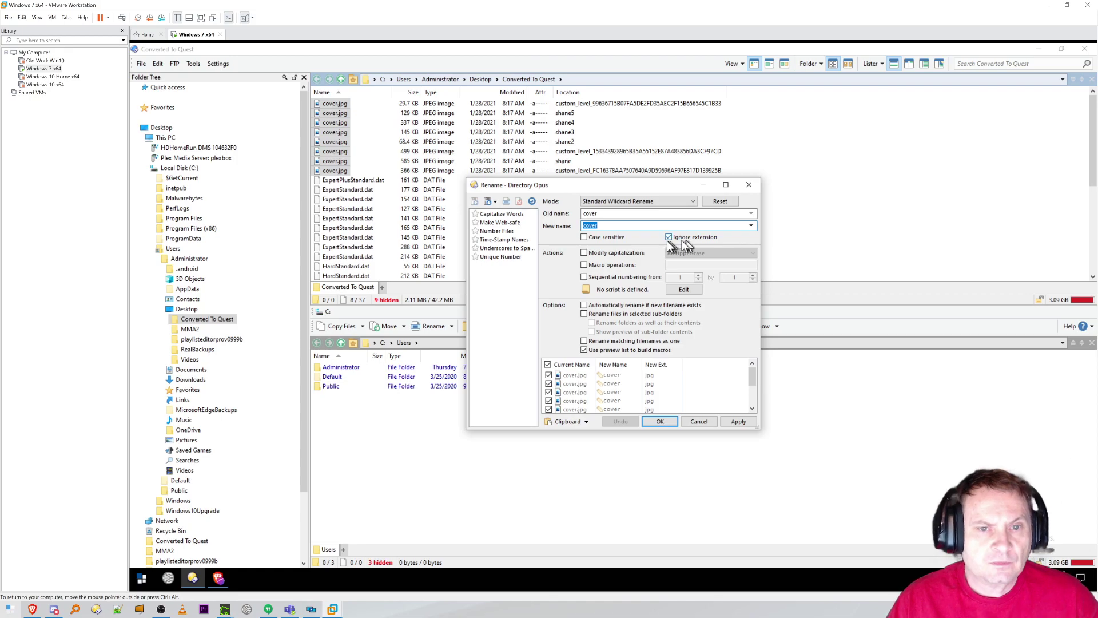
{"action": "left_click", "coordinate": [670, 238]}
{"action": "triple_click", "coordinate": [655, 213]}
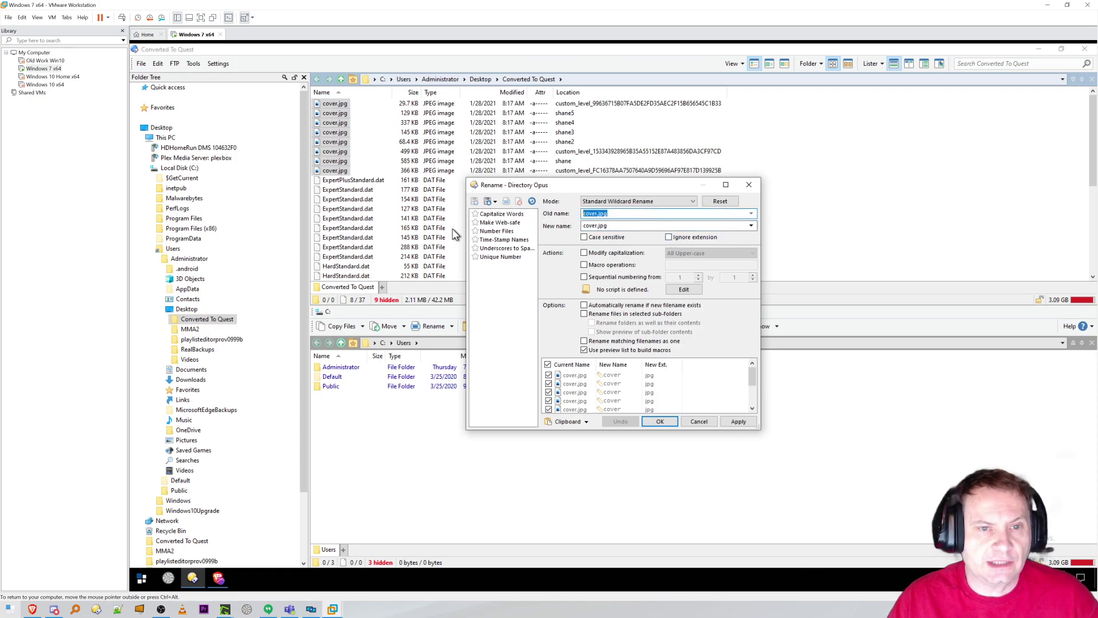
{"action": "type", "text": "*"}
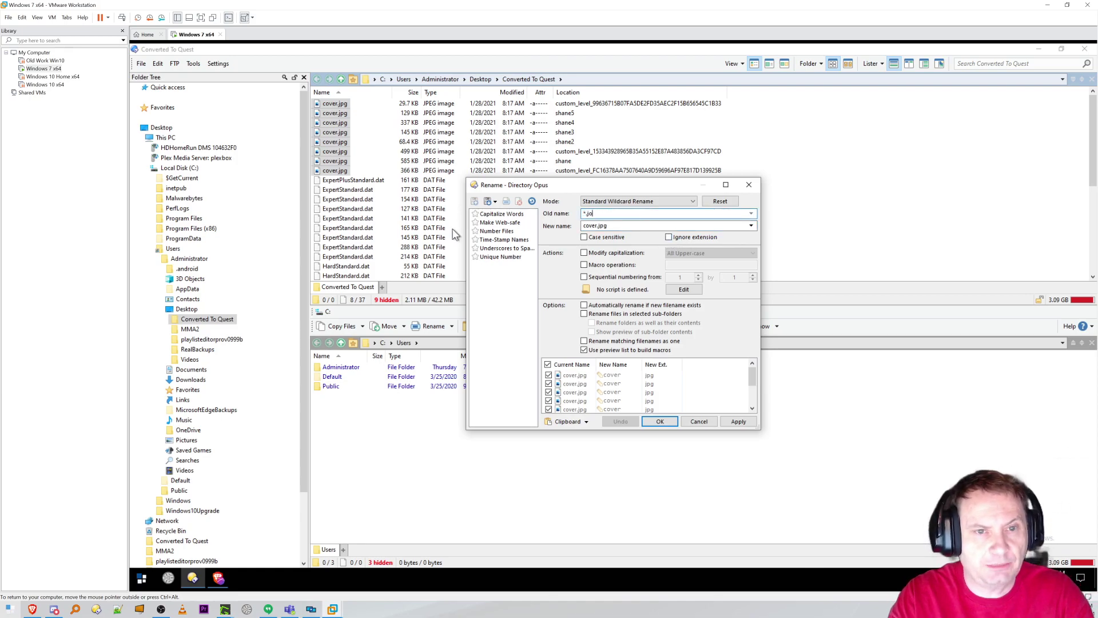
{"action": "key", "text": "Tab"}
{"action": "type", "text": "*"}
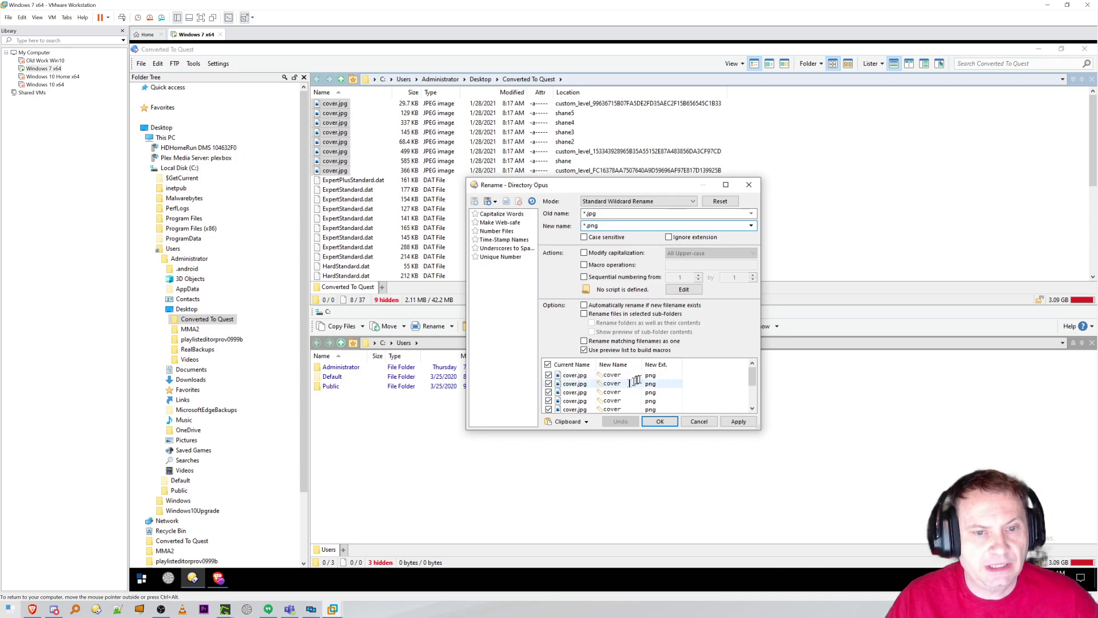
{"action": "left_click", "coordinate": [735, 421]}
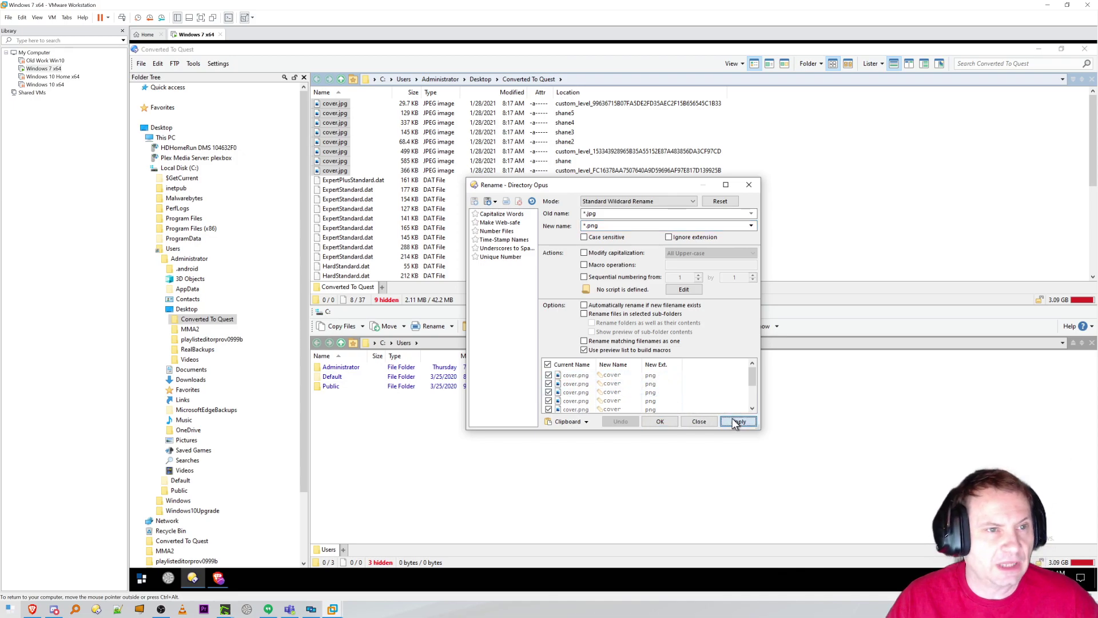
Close the Rename window, leaving the list showing the eight cover.png files
{"action": "left_click", "coordinate": [699, 421]}
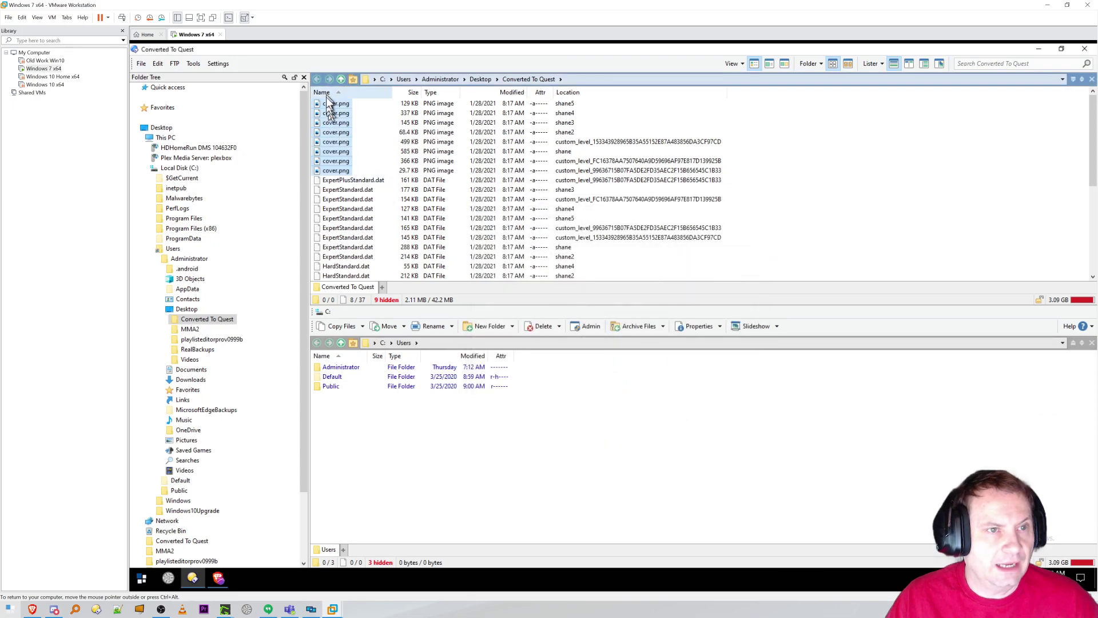